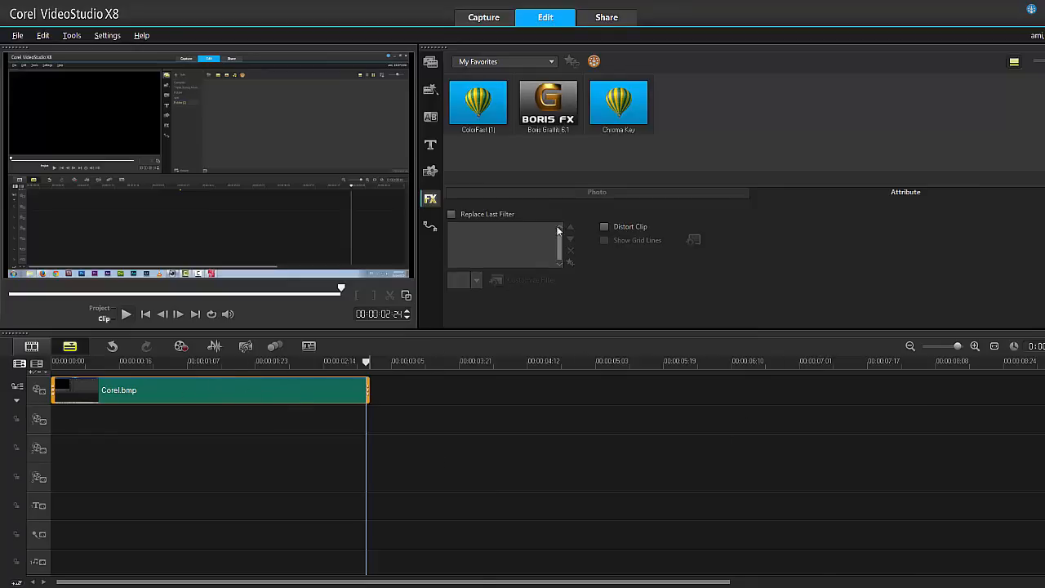
Apply the Boris Graffiti 6.1 filter to the Corel.bmp clip and open its customization in advanced mode.
{"action": "left_click", "coordinate": [549, 112]}
{"action": "left_click_drag", "start_coordinate": [548, 111], "coordinate": [298, 382]}
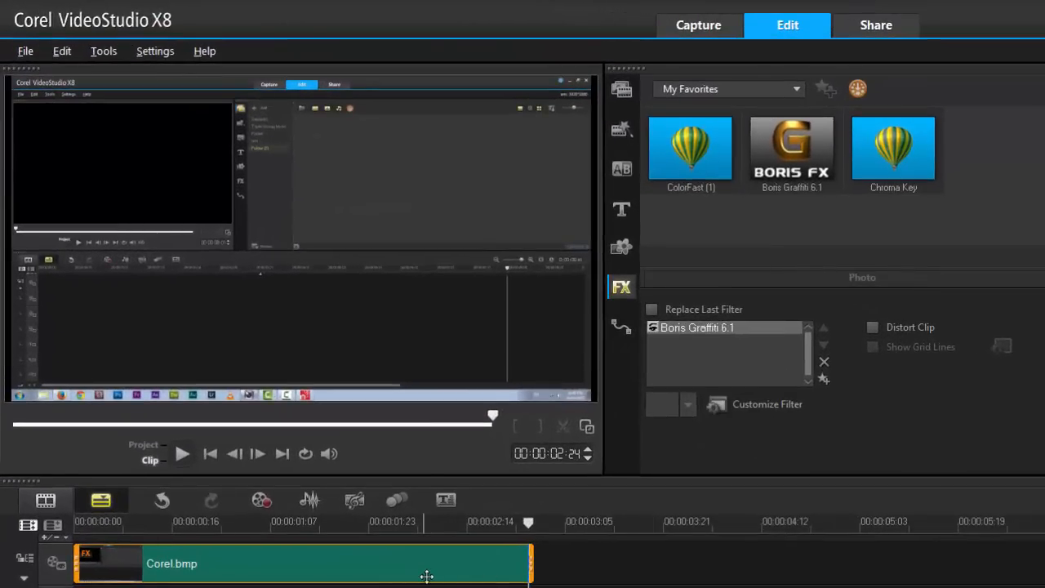
{"action": "left_click", "coordinate": [717, 405]}
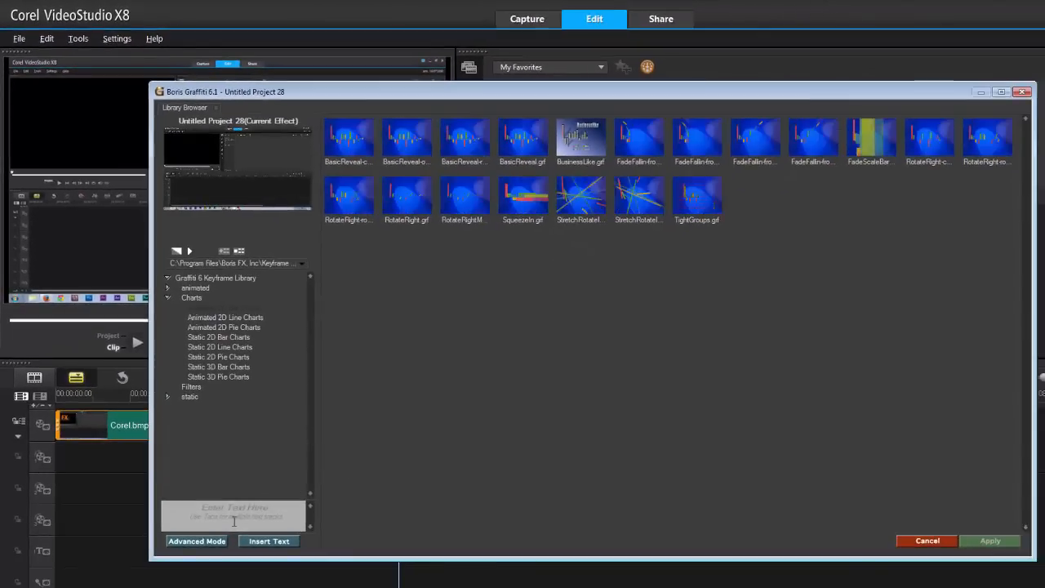
{"action": "left_click", "coordinate": [200, 541]}
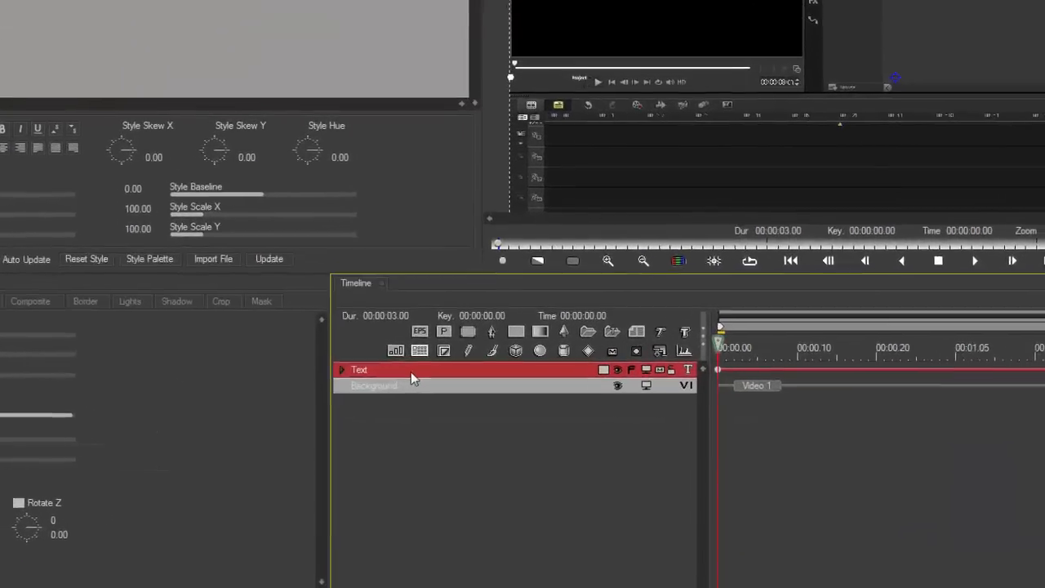
Delete the default Text track and convert the Background track into an editable video track.
{"action": "key", "text": "Delete"}
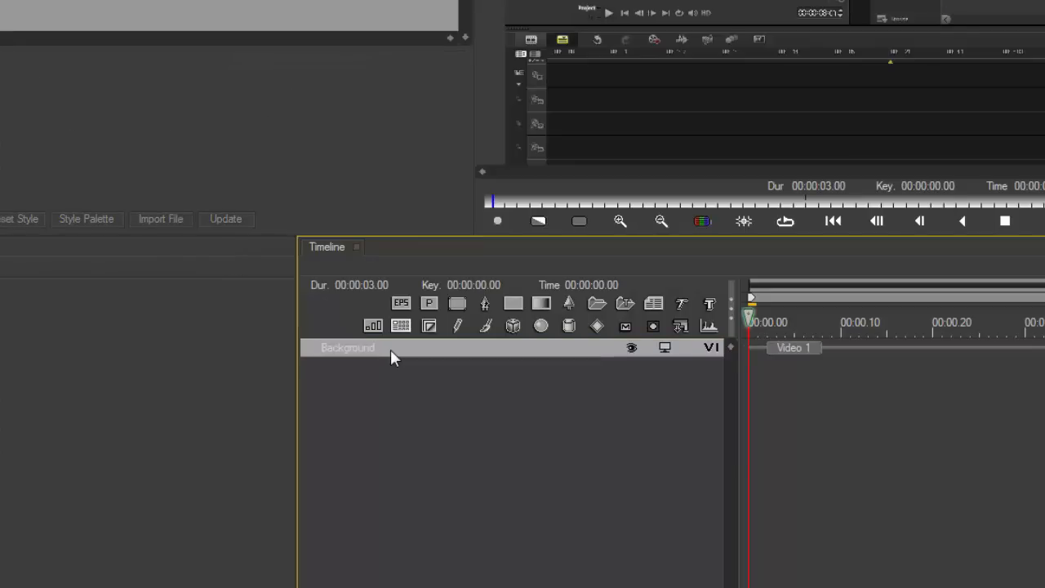
{"action": "left_click", "coordinate": [390, 349]}
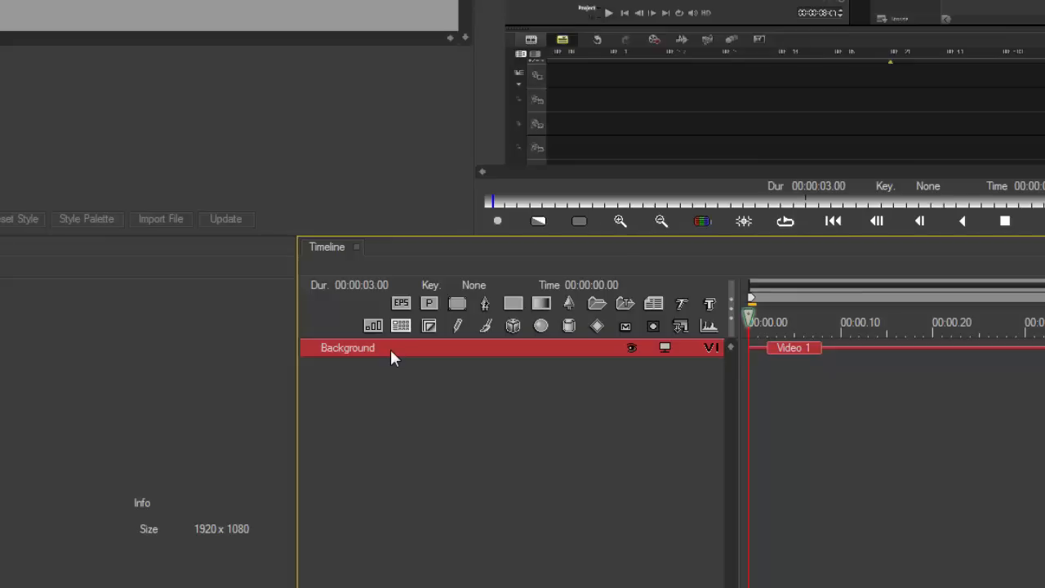
{"action": "left_click_drag", "start_coordinate": [389, 346], "coordinate": [389, 330]}
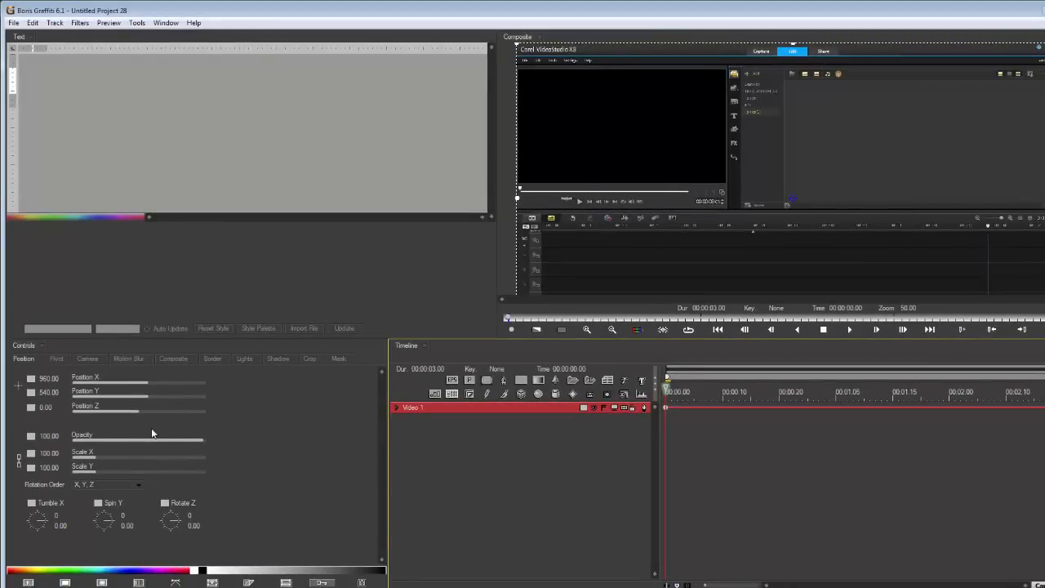
Switch to the workspace layout that hides the text window and enlarges the effect controls.
{"action": "left_click", "coordinate": [282, 446]}
{"action": "key", "text": "shift+F1"}
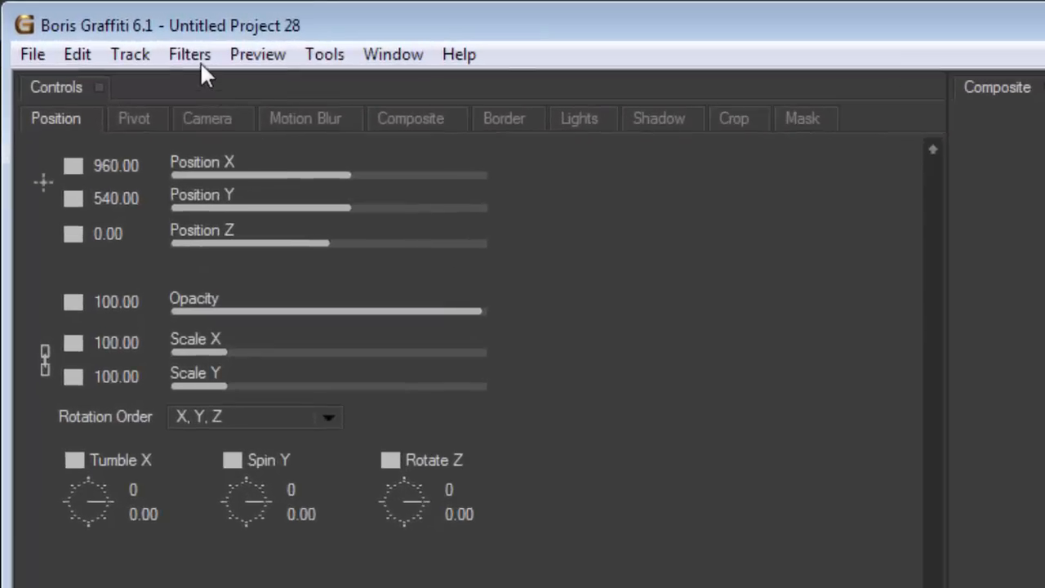
Apply the BCC 2D Particles filter to the video track and load the centralSuction.bcp preset.
{"action": "left_click", "coordinate": [79, 23]}
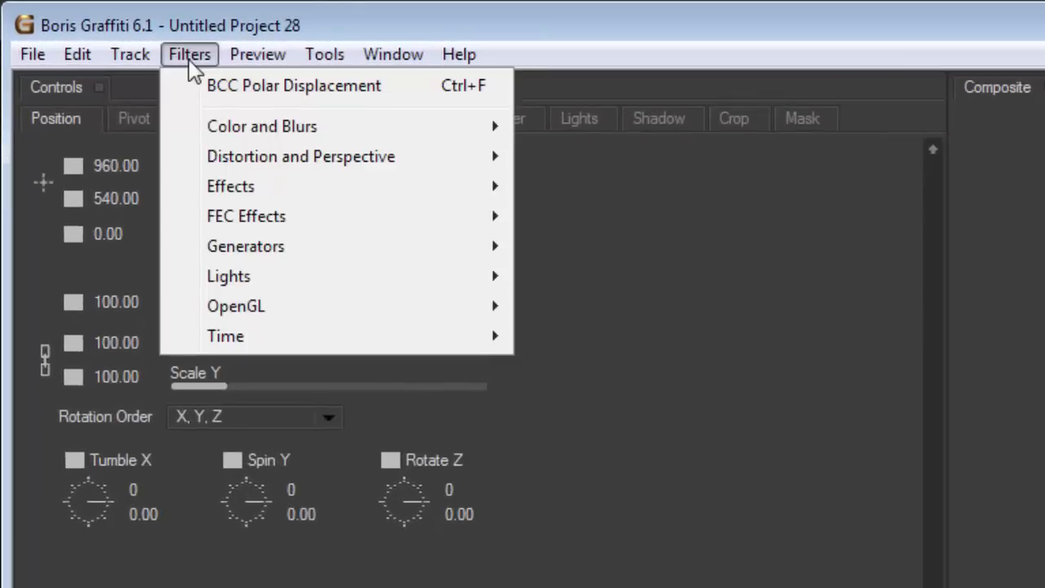
{"action": "mouse_move", "coordinate": [259, 172]}
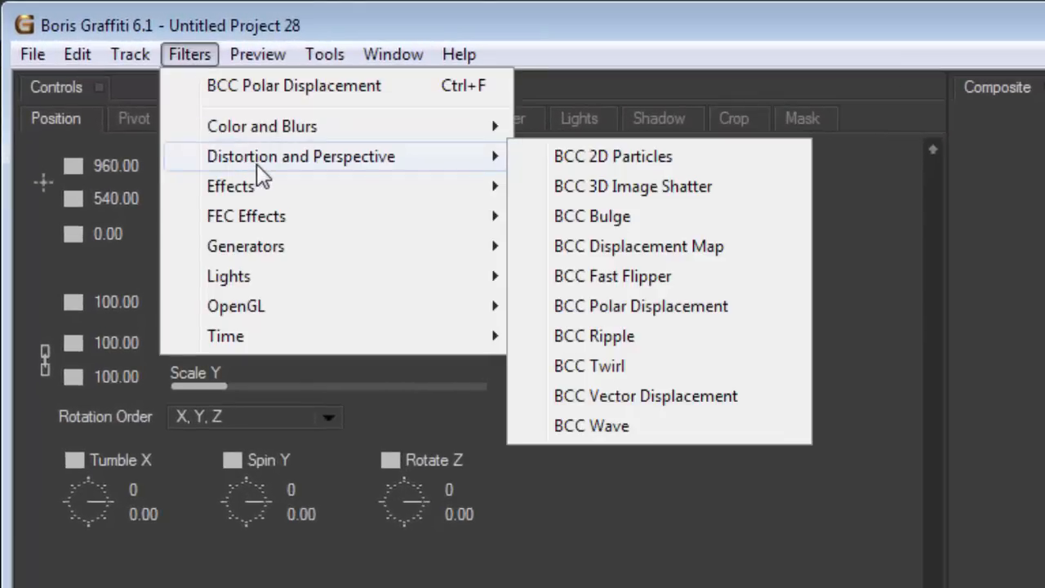
{"action": "left_click", "coordinate": [616, 161]}
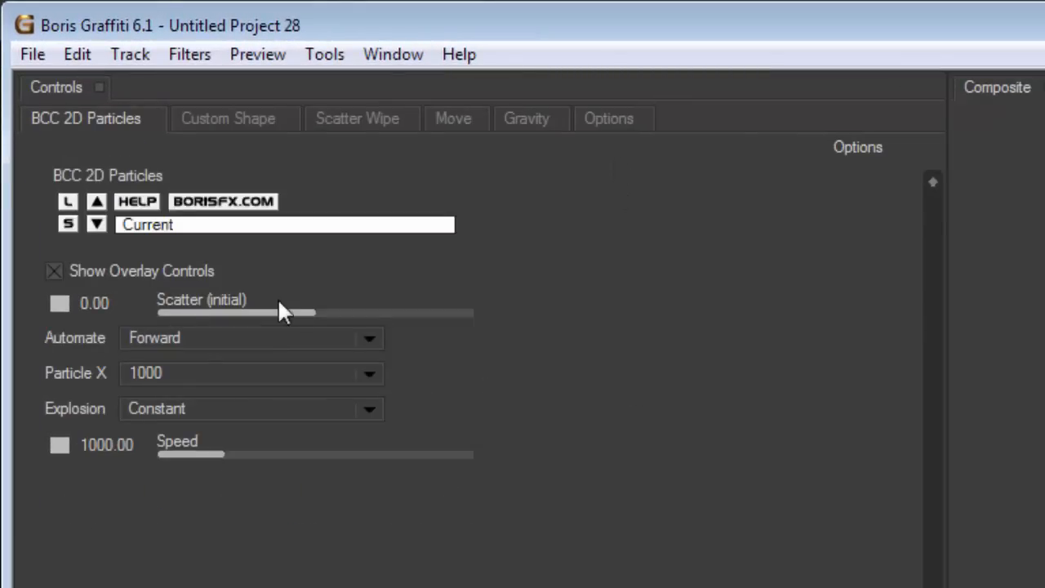
{"action": "left_click", "coordinate": [288, 226]}
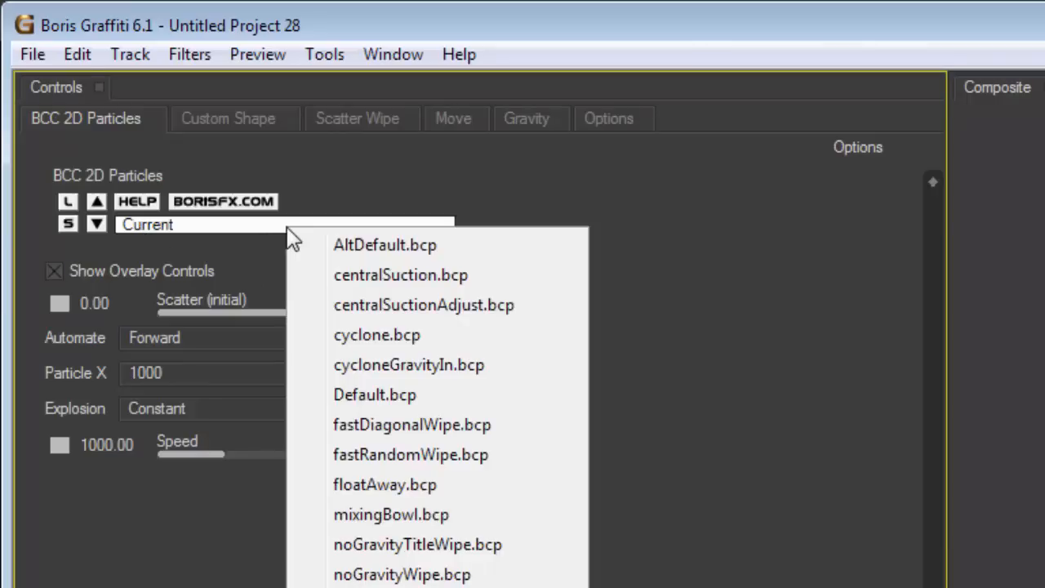
{"action": "left_click", "coordinate": [368, 276]}
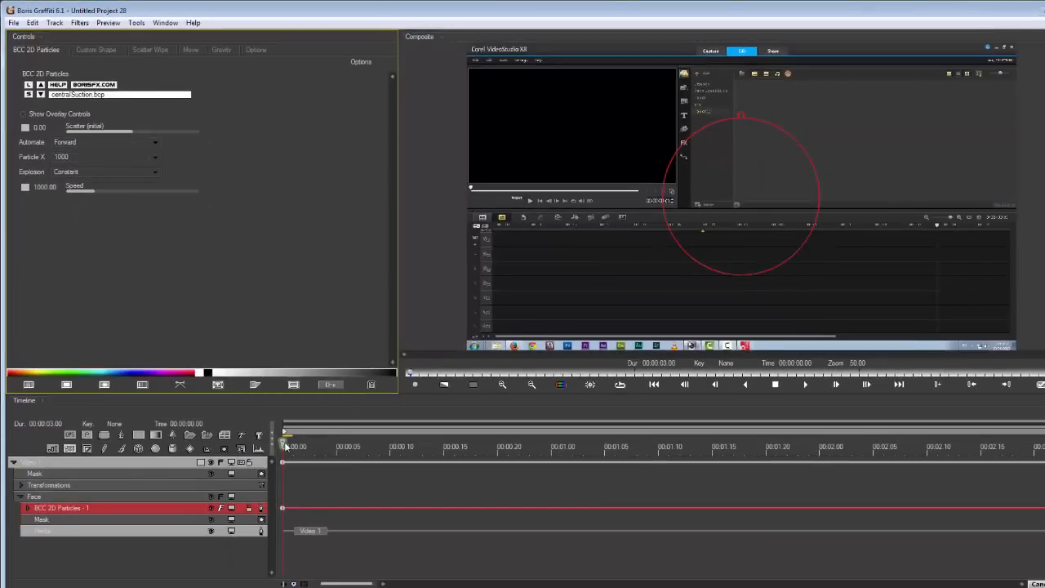
Preview the particle suction along the timeline, and delete the BCC 2D Particles filter from the track.
{"action": "left_click_drag", "start_coordinate": [283, 443], "coordinate": [787, 469]}
{"action": "left_click_drag", "start_coordinate": [582, 487], "coordinate": [308, 485]}
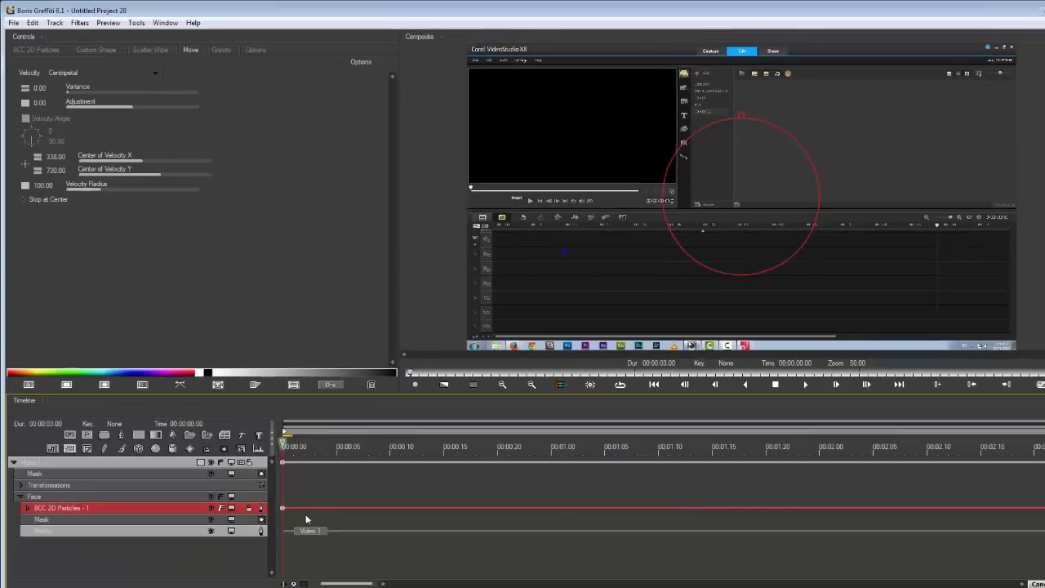
{"action": "right_click", "coordinate": [184, 509]}
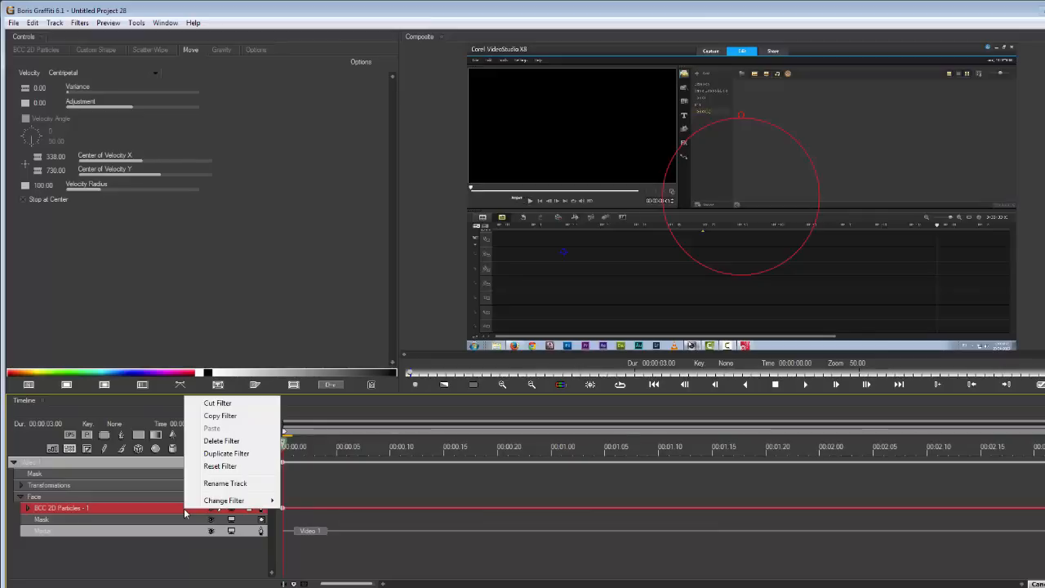
{"action": "left_click", "coordinate": [222, 441]}
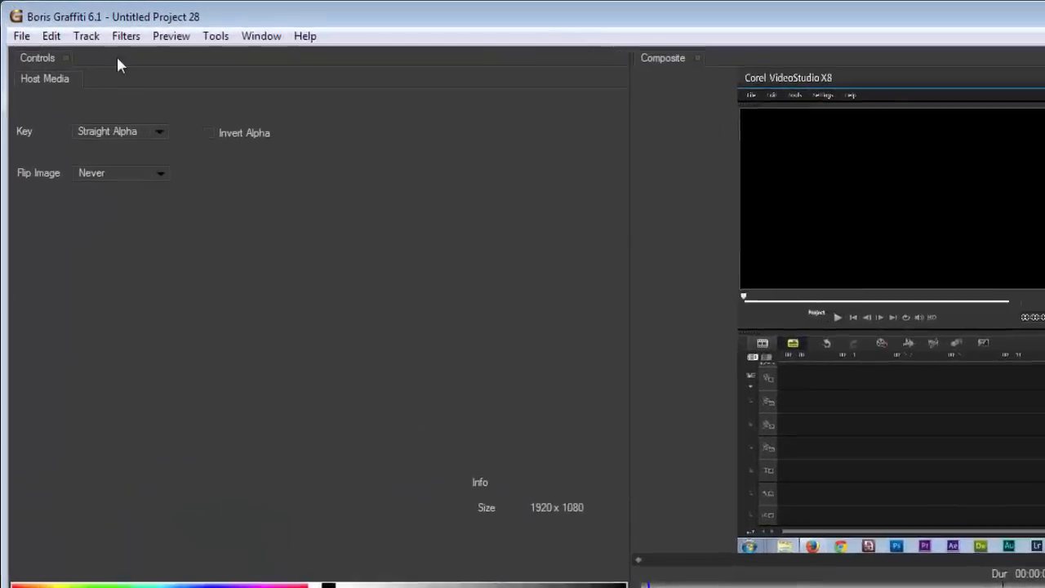
Apply the BCC Polar Displacement filter to the video track and set its pinning to No Pin.
{"action": "left_click", "coordinate": [79, 23]}
{"action": "mouse_move", "coordinate": [209, 130]}
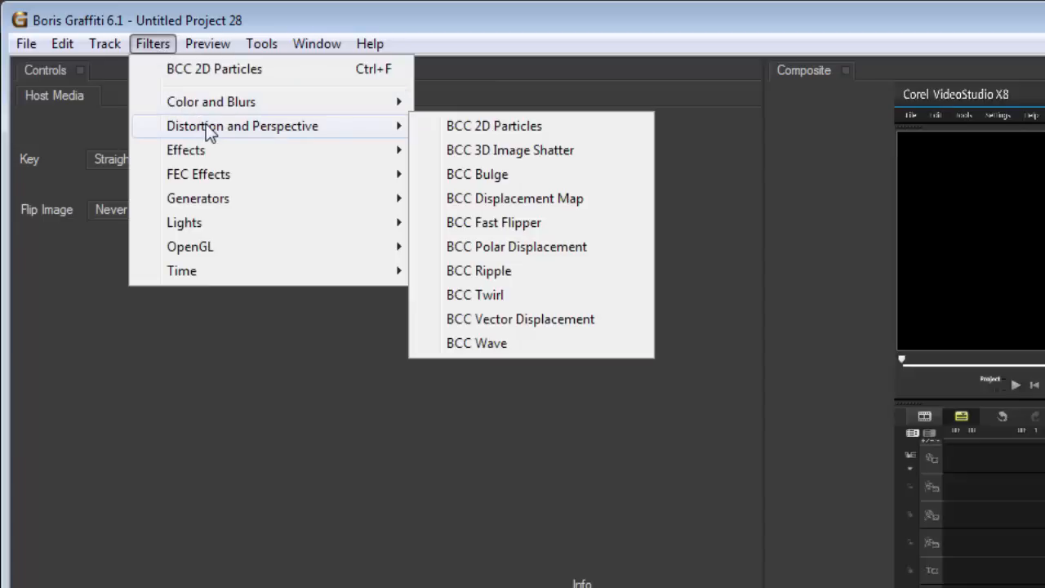
{"action": "left_click", "coordinate": [541, 253]}
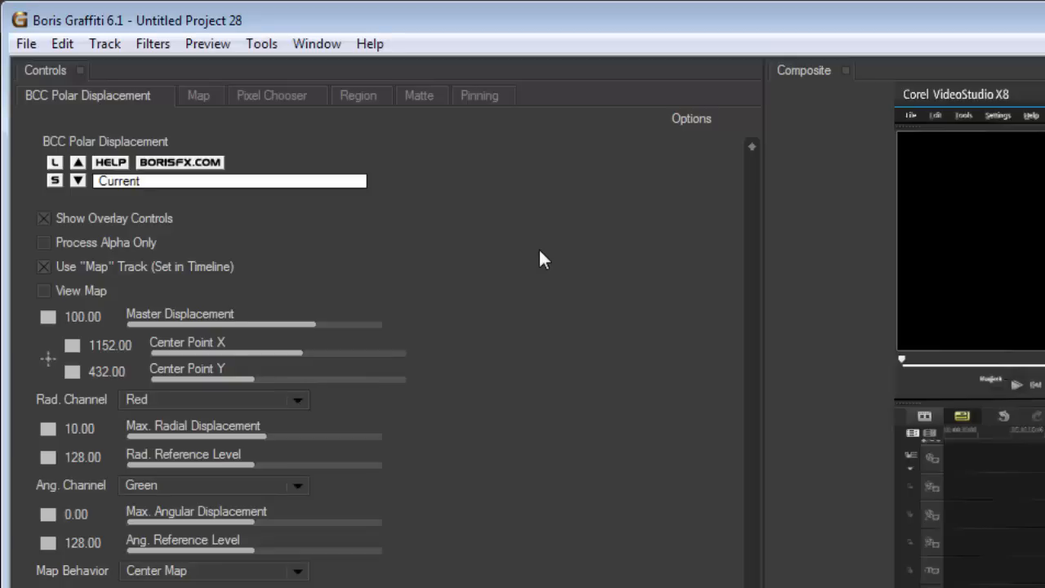
{"action": "left_click", "coordinate": [479, 97]}
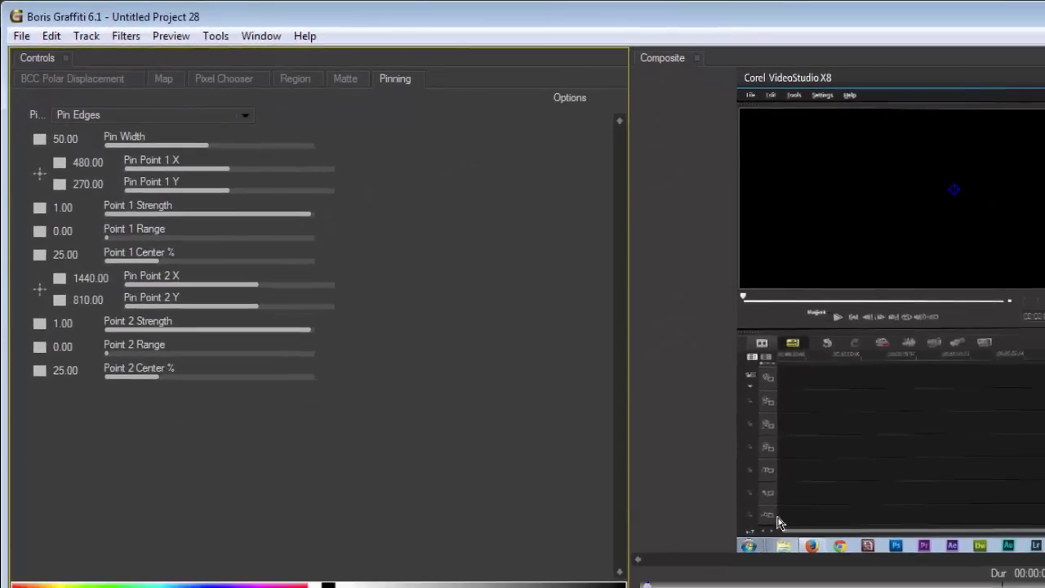
{"action": "left_click", "coordinate": [245, 114]}
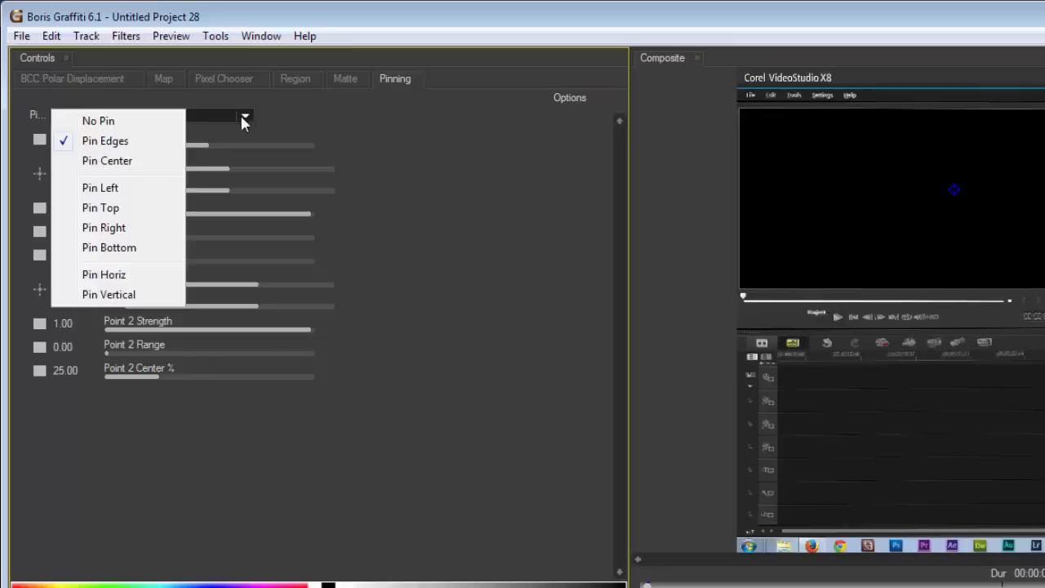
{"action": "left_click", "coordinate": [108, 119]}
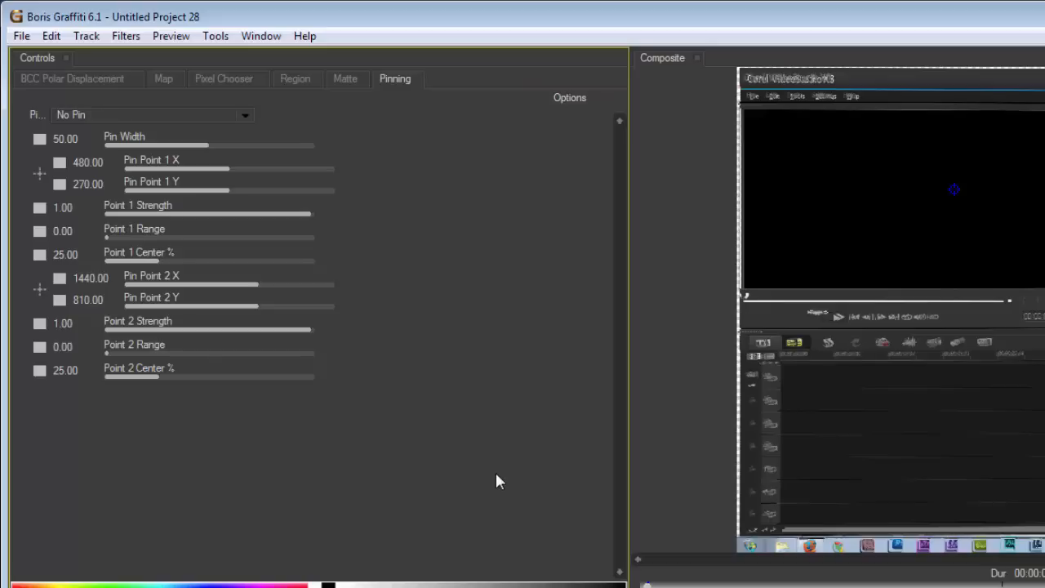
Lower Master Displacement to about -8.93 and move the displacement center point to X 1128, Y 460.
{"action": "left_click", "coordinate": [70, 78]}
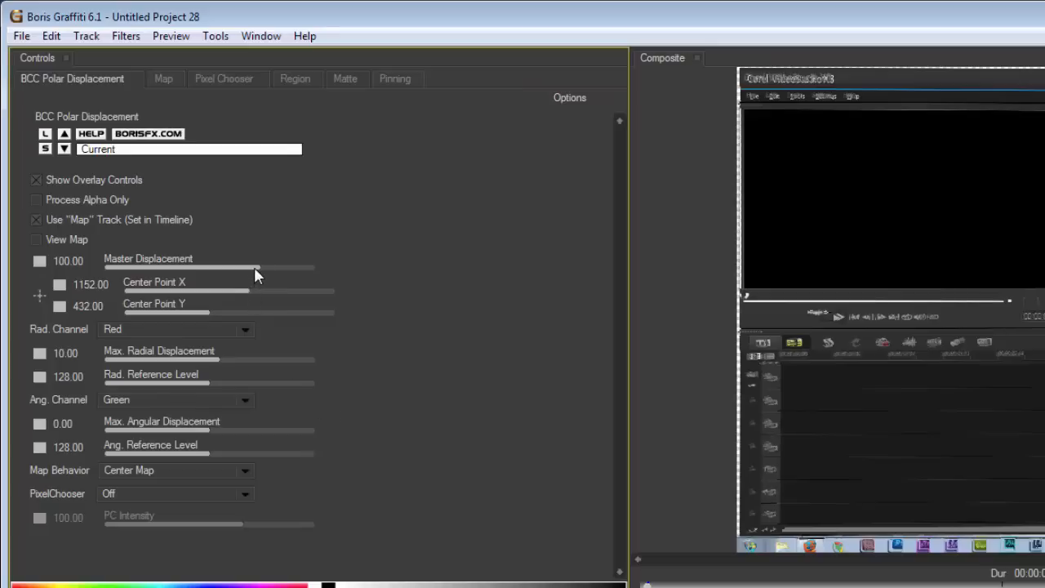
{"action": "left_click_drag", "start_coordinate": [258, 267], "coordinate": [205, 264]}
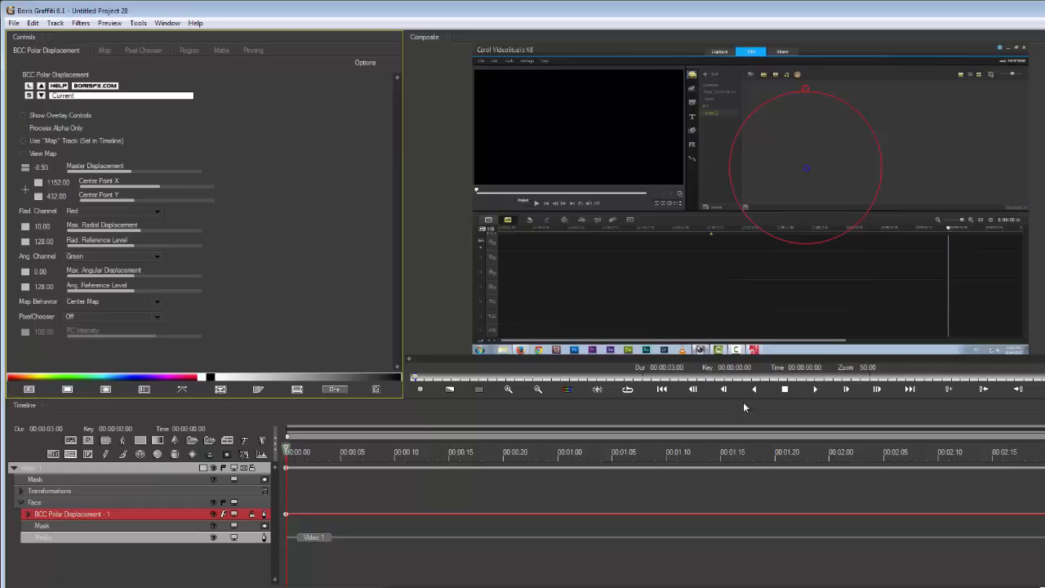
{"action": "left_click_drag", "start_coordinate": [805, 168], "coordinate": [798, 175]}
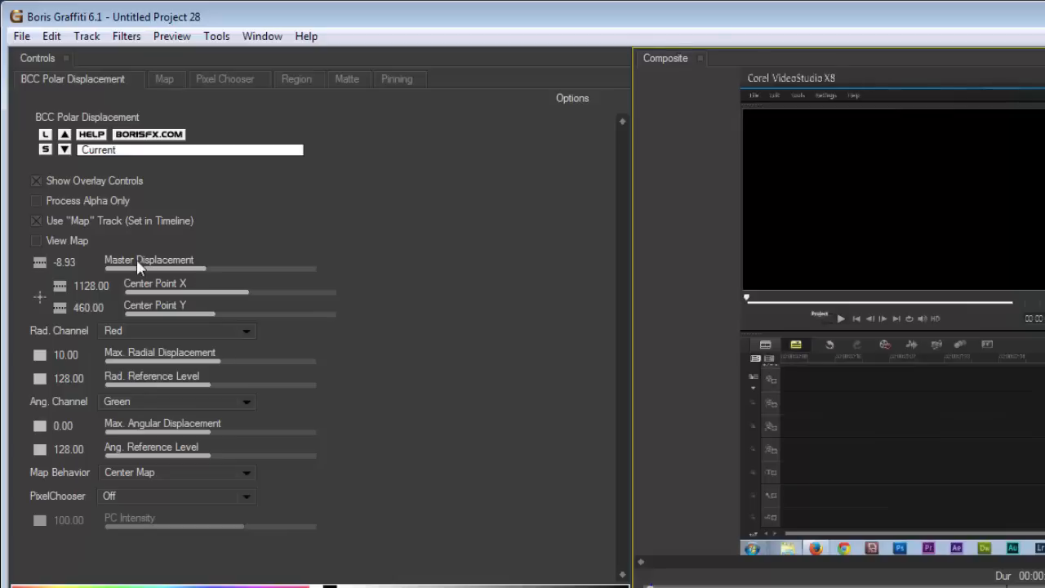
Try several Master Displacement values, including 96 and 8.93, ending at 200.
{"action": "left_click", "coordinate": [63, 263]}
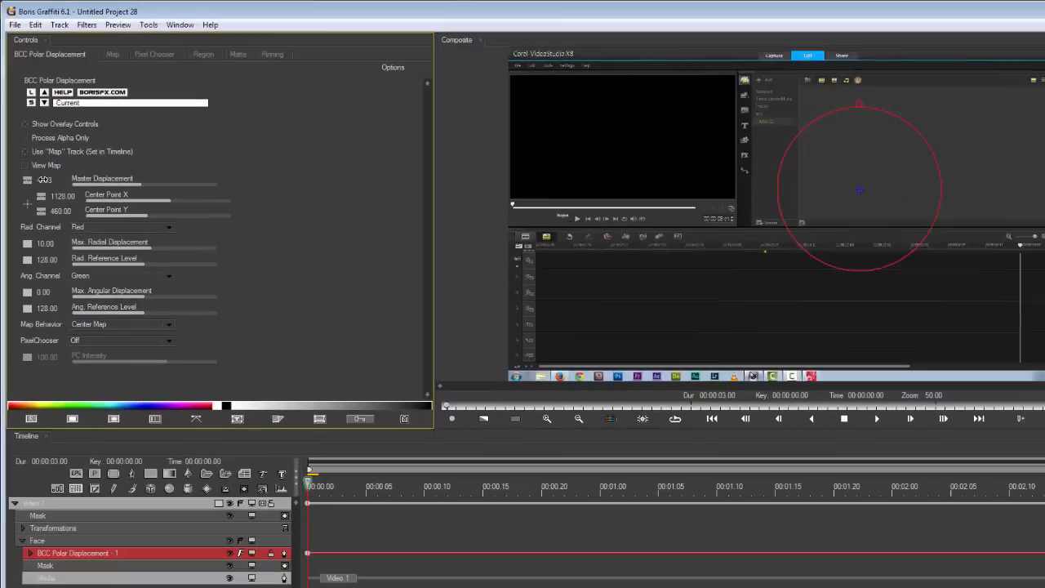
{"action": "left_click_drag", "start_coordinate": [62, 261], "coordinate": [190, 263]}
{"action": "left_click_drag", "start_coordinate": [131, 179], "coordinate": [78, 184]}
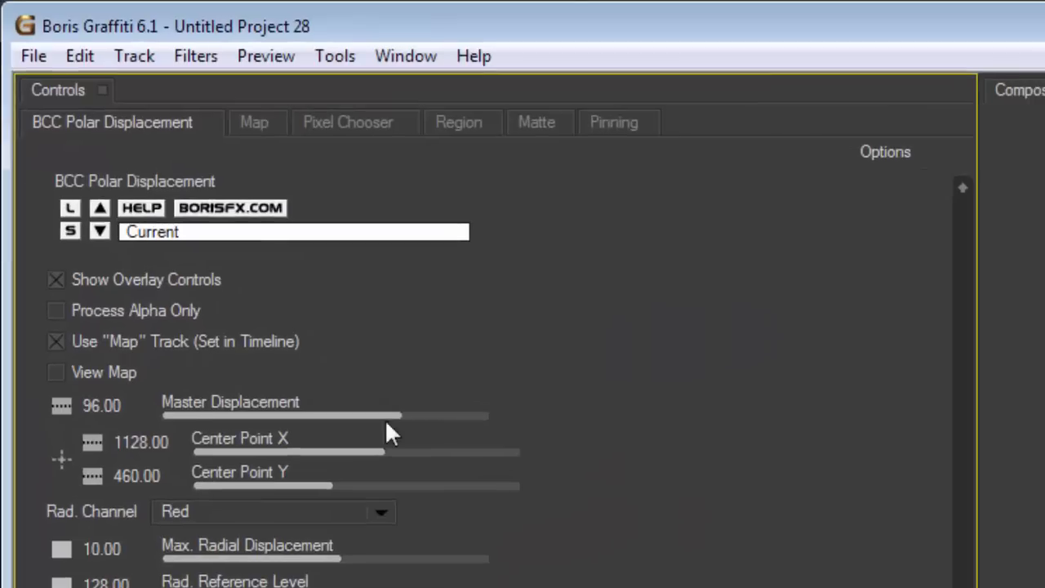
{"action": "left_click", "coordinate": [337, 415]}
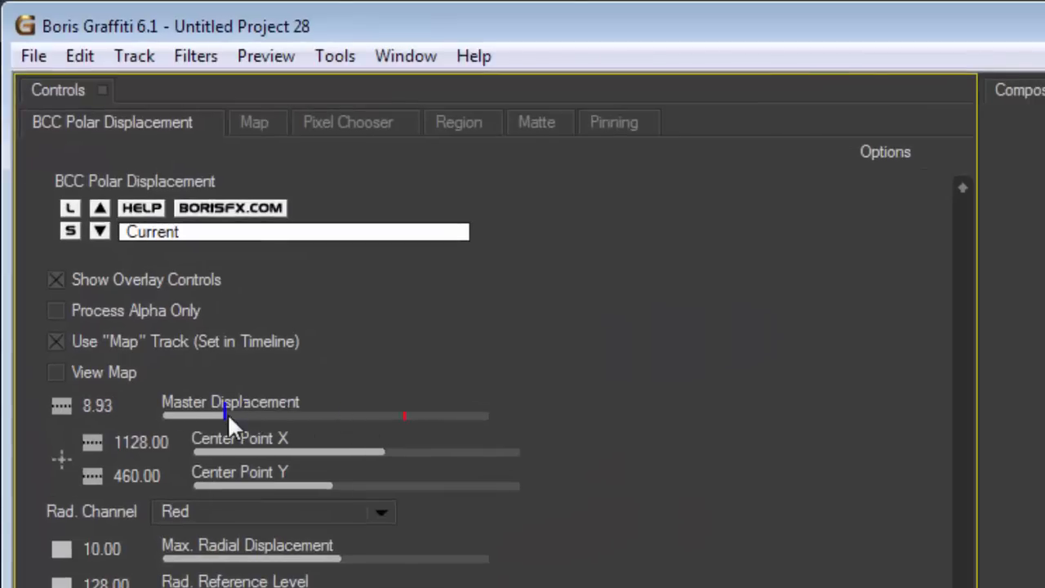
{"action": "left_click", "coordinate": [491, 424]}
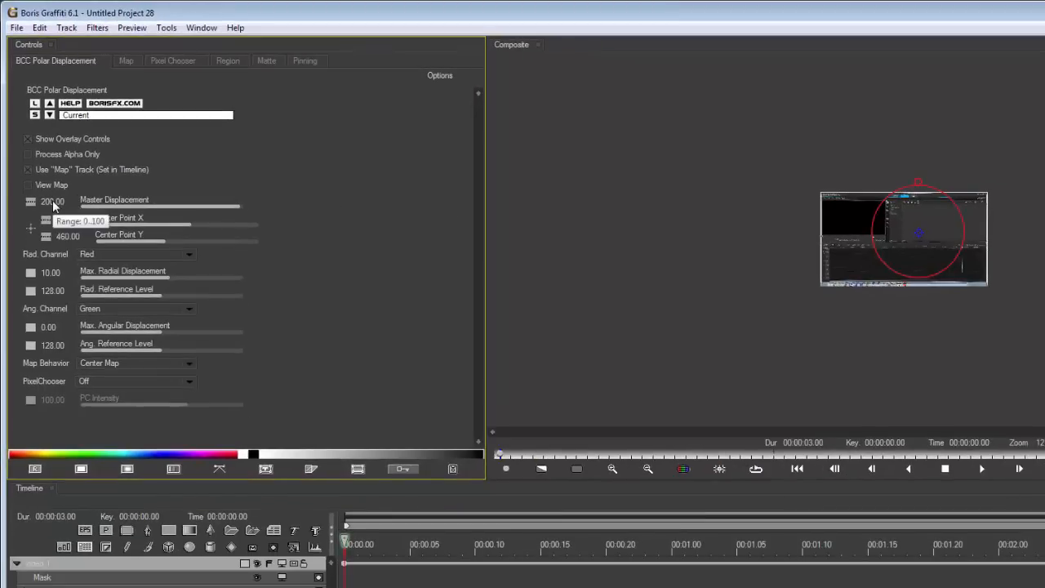
Raise the Polar Displacement filter's Master Displacement to 1000.
{"action": "left_click_drag", "start_coordinate": [52, 200], "coordinate": [261, 211]}
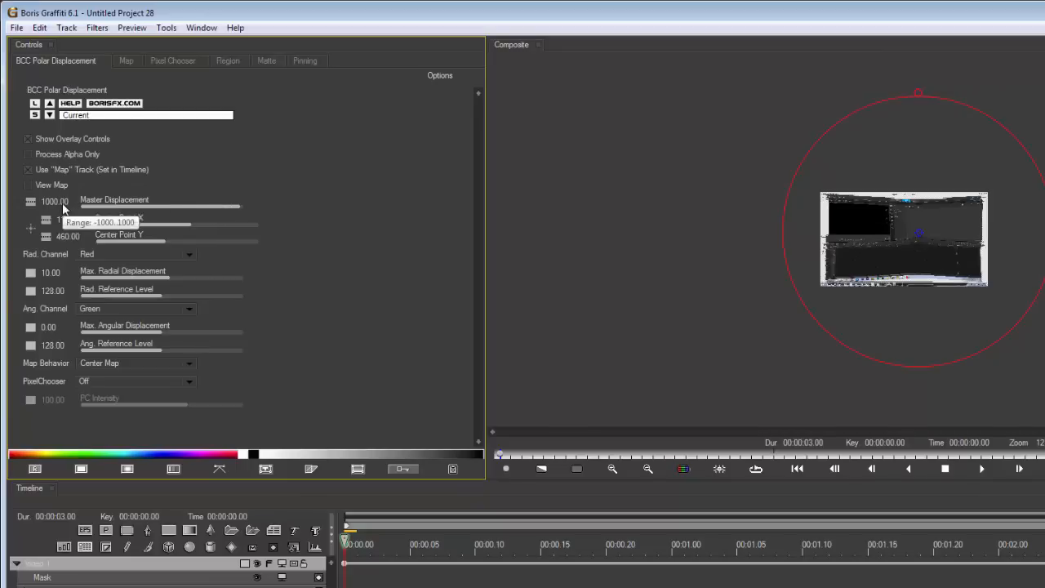
{"action": "left_click_drag", "start_coordinate": [63, 203], "coordinate": [40, 202]}
{"action": "scroll", "coordinate": [791, 307], "scroll_direction": "up", "scroll_amount": 2}
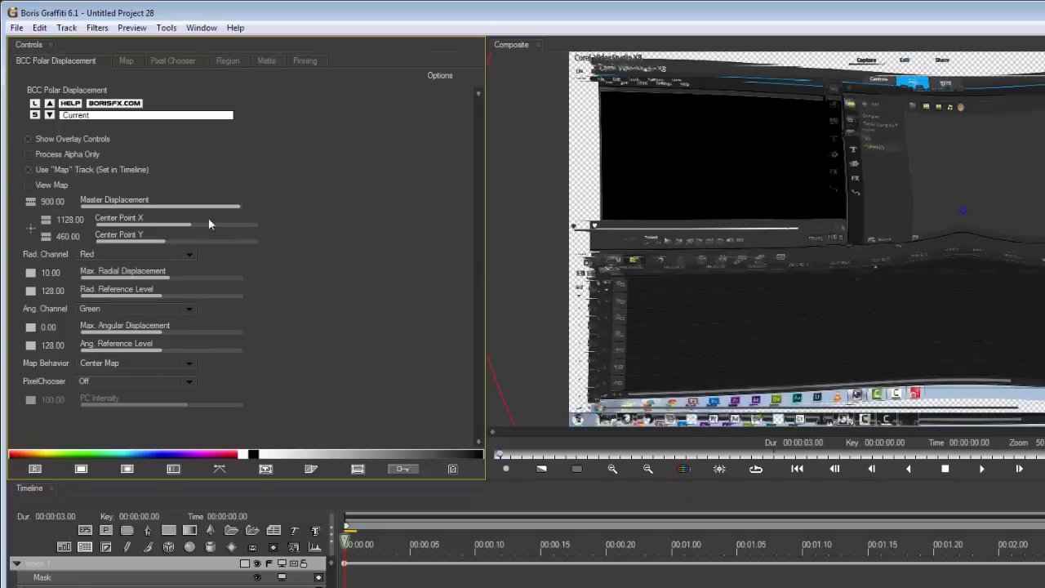
{"action": "left_click_drag", "start_coordinate": [55, 201], "coordinate": [165, 204]}
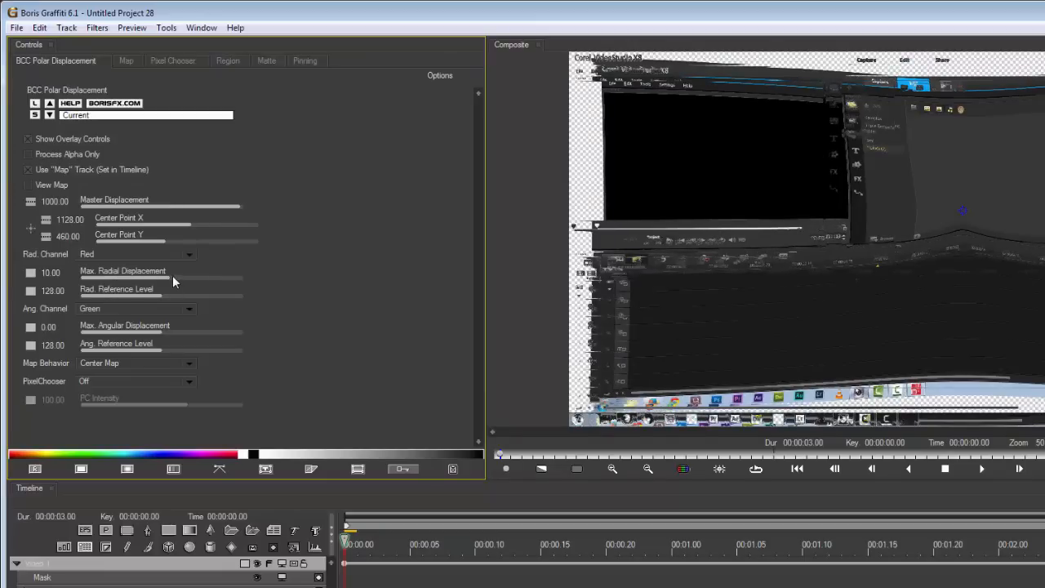
Set Max. Radial Displacement to about 69.64 and Rad. Reference Level to about 185.56.
{"action": "left_click_drag", "start_coordinate": [171, 275], "coordinate": [217, 277]}
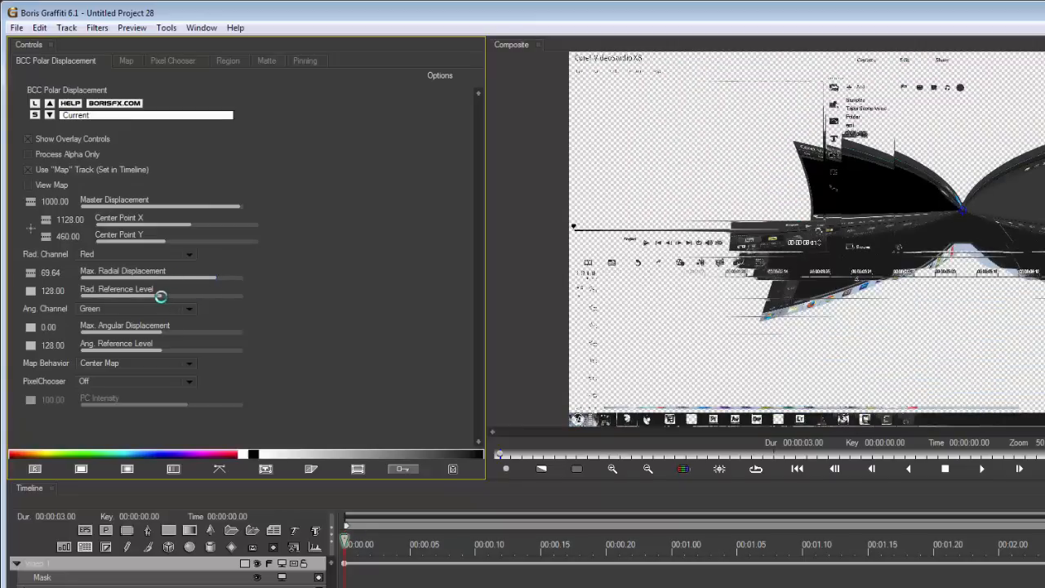
{"action": "left_click", "coordinate": [161, 296]}
{"action": "left_click_drag", "start_coordinate": [60, 291], "coordinate": [99, 290]}
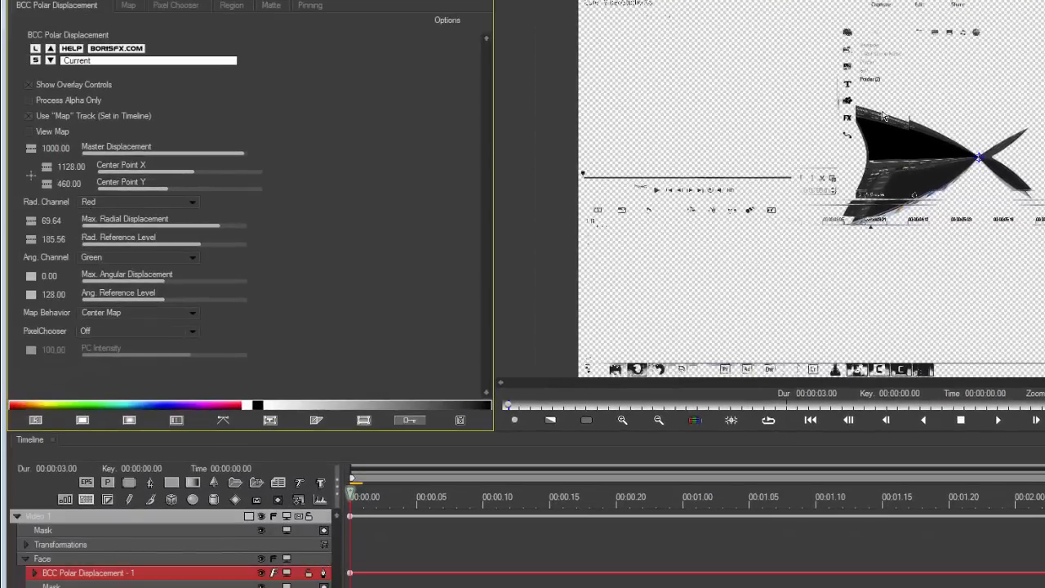
Try Black as the radial channel of the Polar Displacement filter, and switch it back to Red.
{"action": "left_click", "coordinate": [195, 202]}
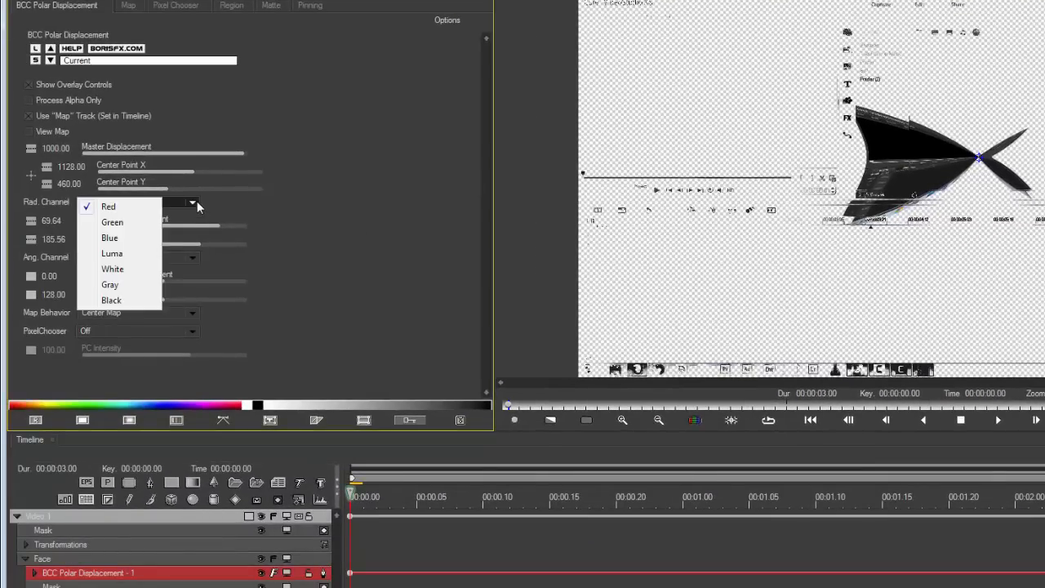
{"action": "left_click", "coordinate": [111, 300]}
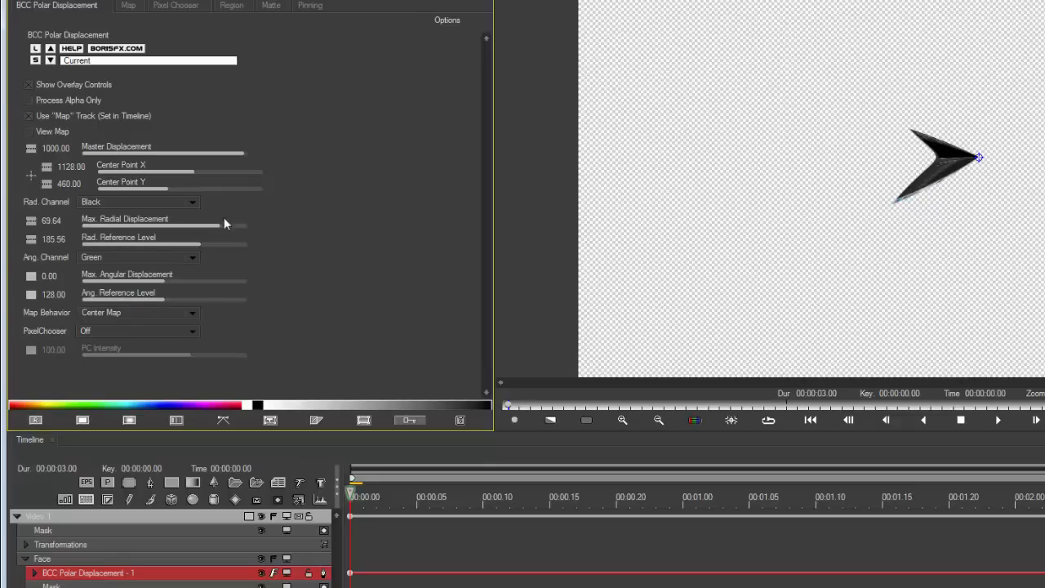
{"action": "left_click", "coordinate": [194, 205]}
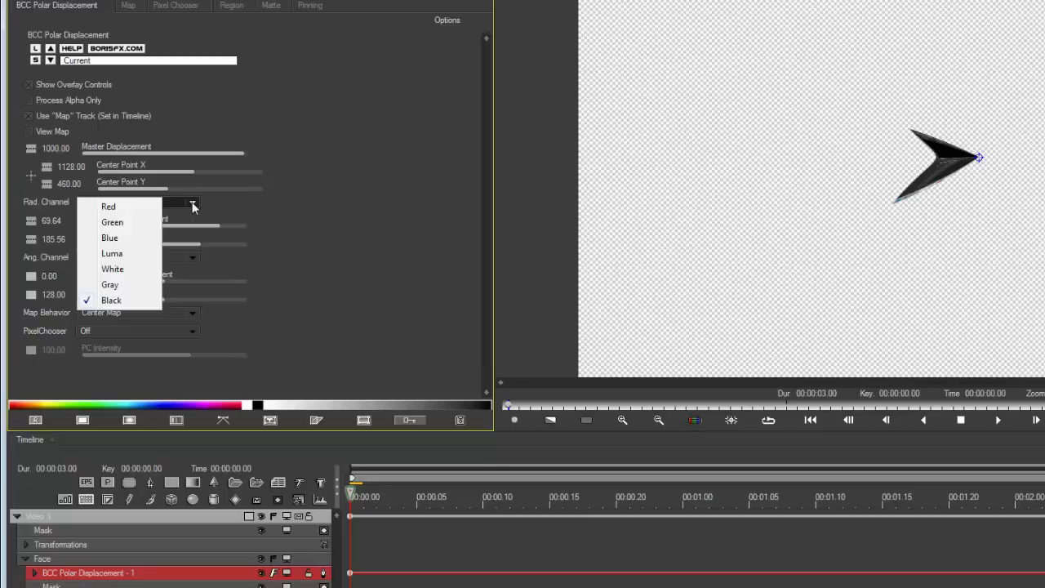
{"action": "left_click", "coordinate": [141, 205]}
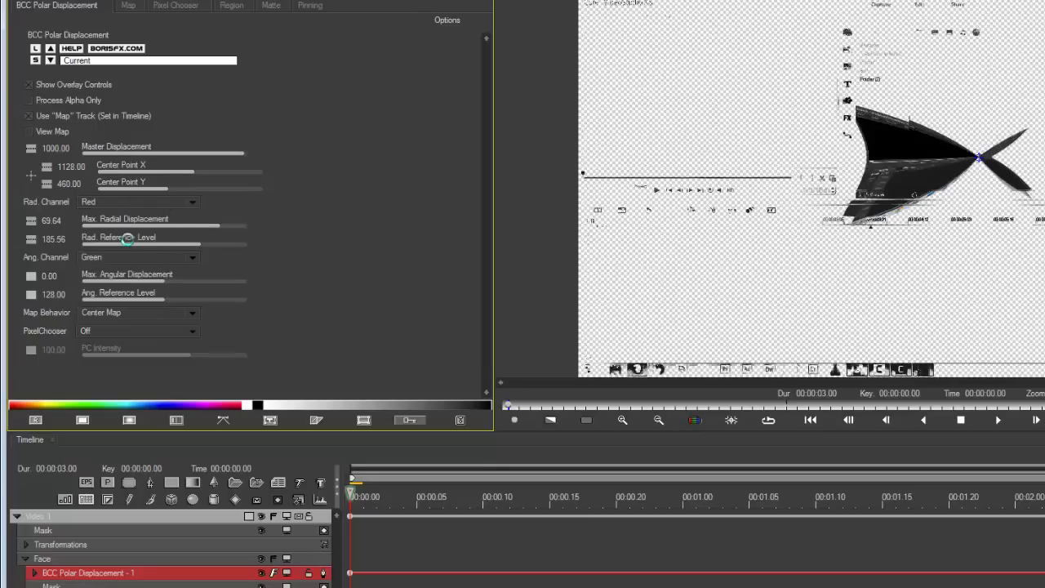